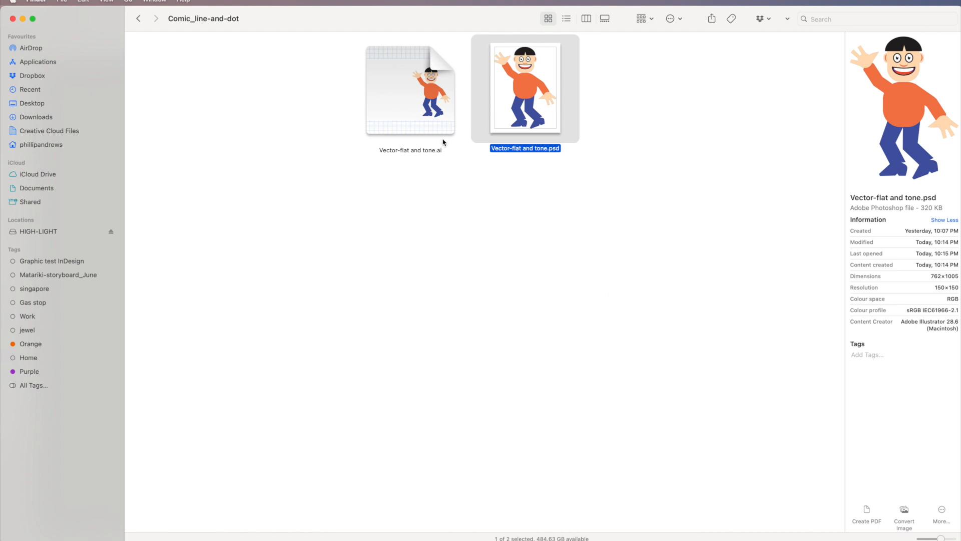
- Open Vector-flat and tone.psd in Photoshop and inspect its Head, Body and Legs layers by toggling their visibility
double_click(526, 109)
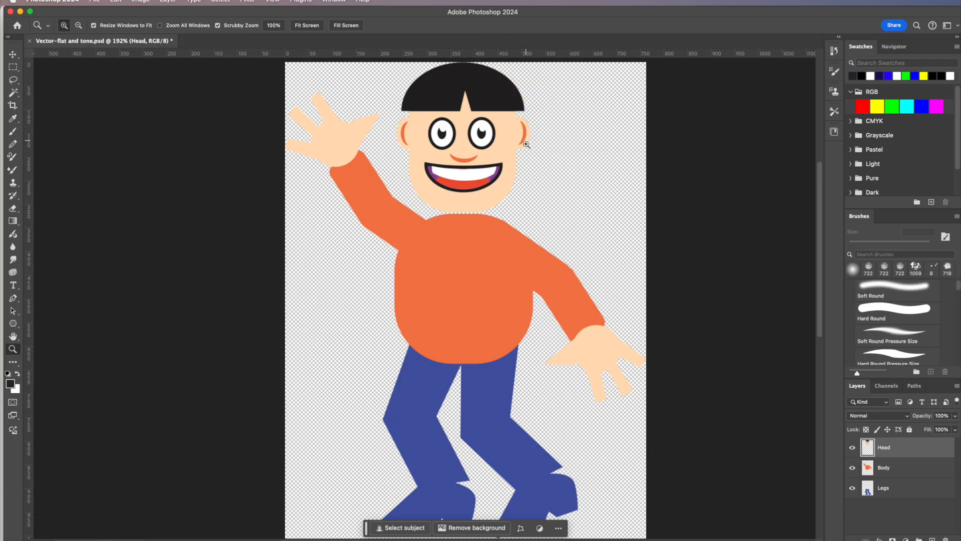
click(852, 488)
click(852, 469)
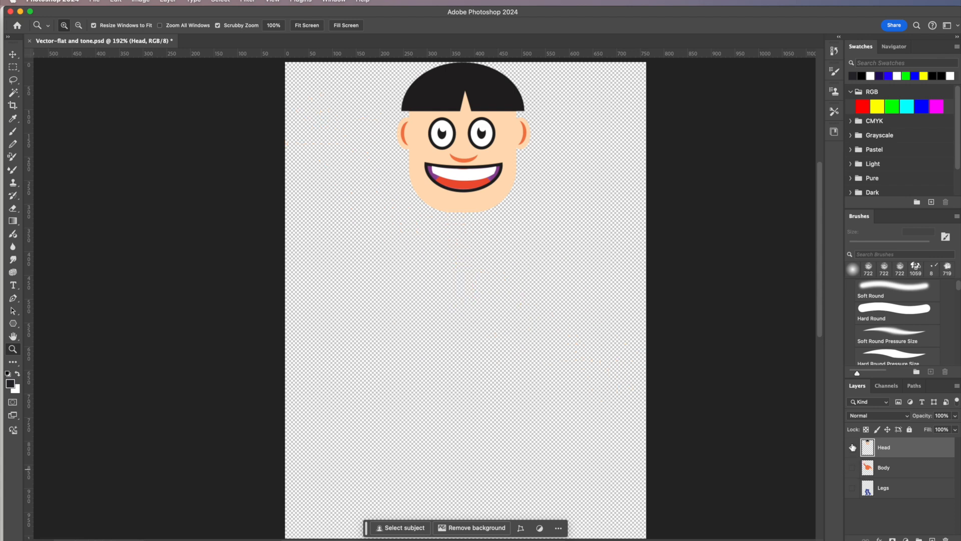
click(852, 449)
click(852, 449)
click(852, 468)
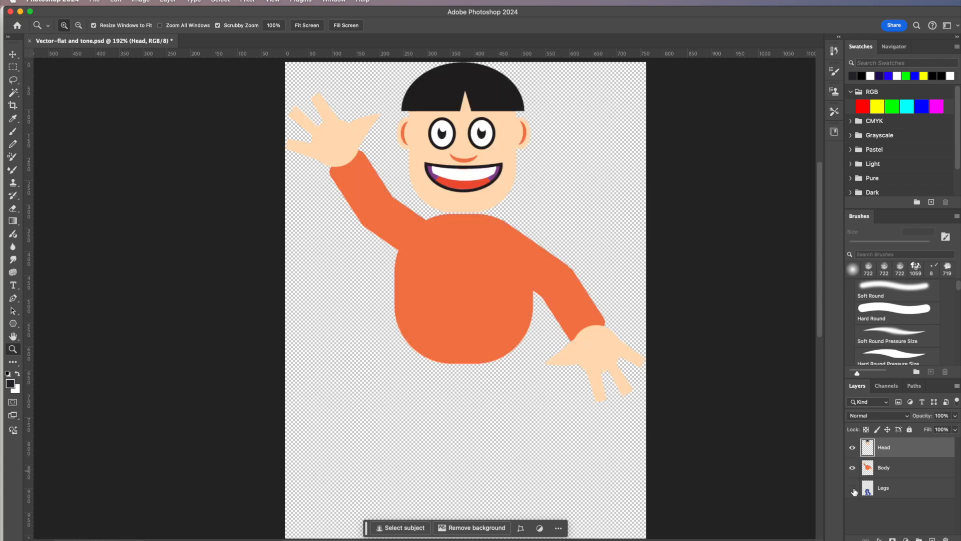
click(852, 487)
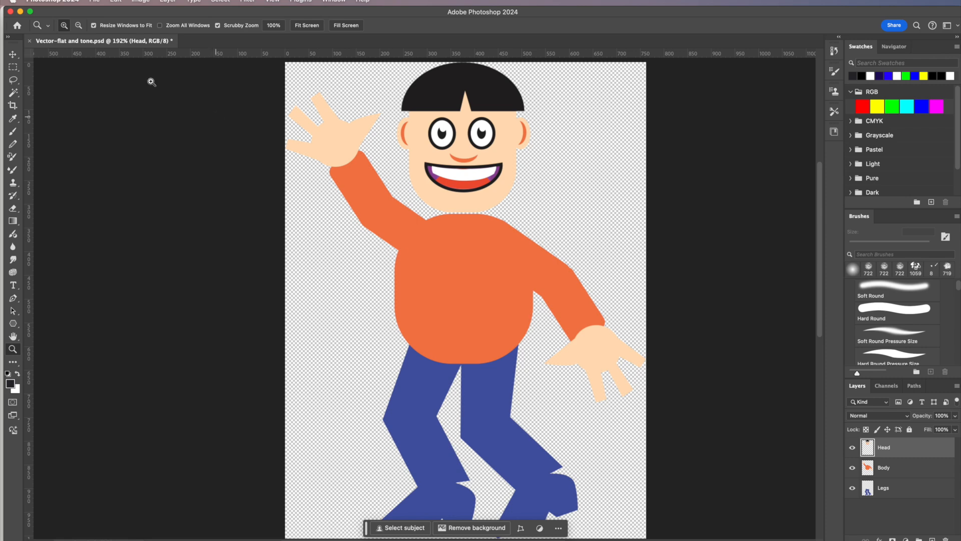
- Minimize Photoshop, open Vector-flat and tone.ai in Illustrator and deselect the character artwork
click(20, 12)
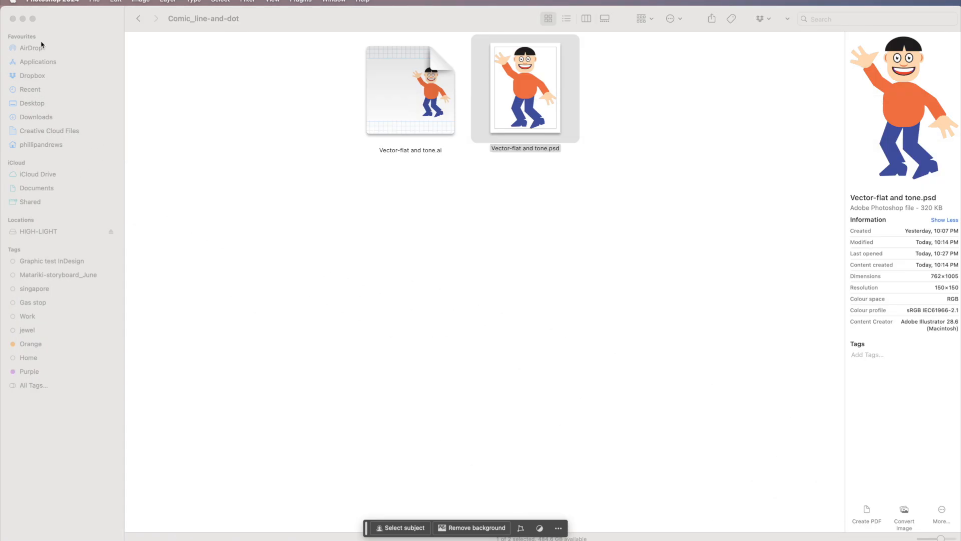
double_click(405, 93)
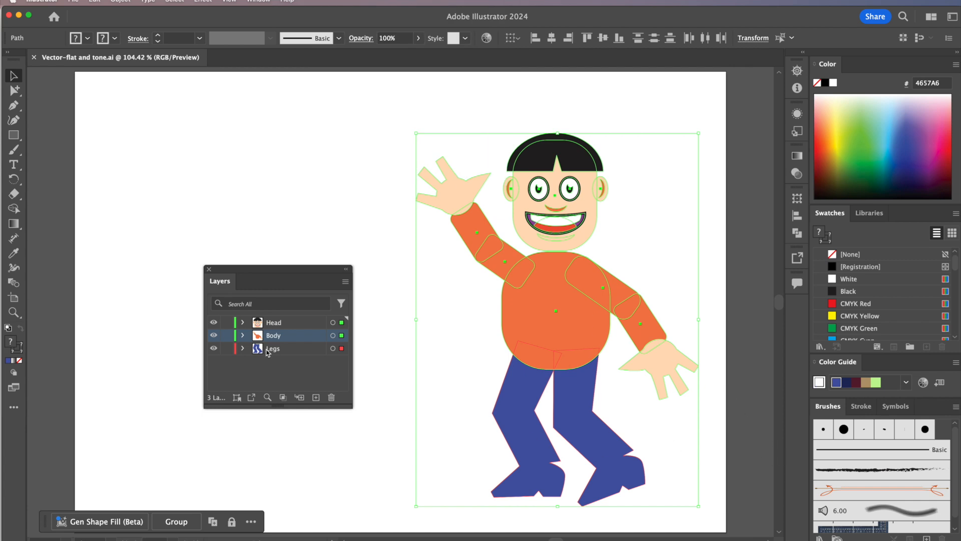
drag(262, 267, 261, 268)
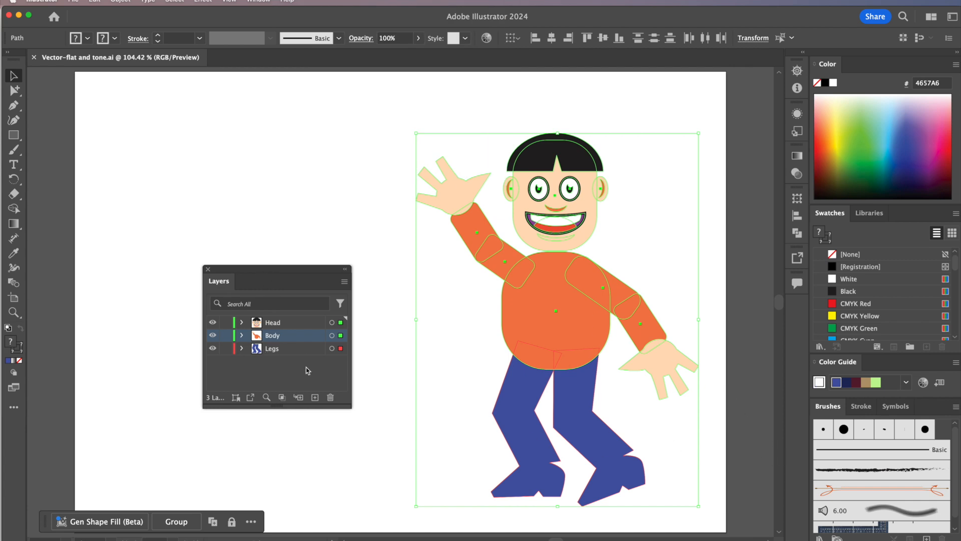
click(300, 374)
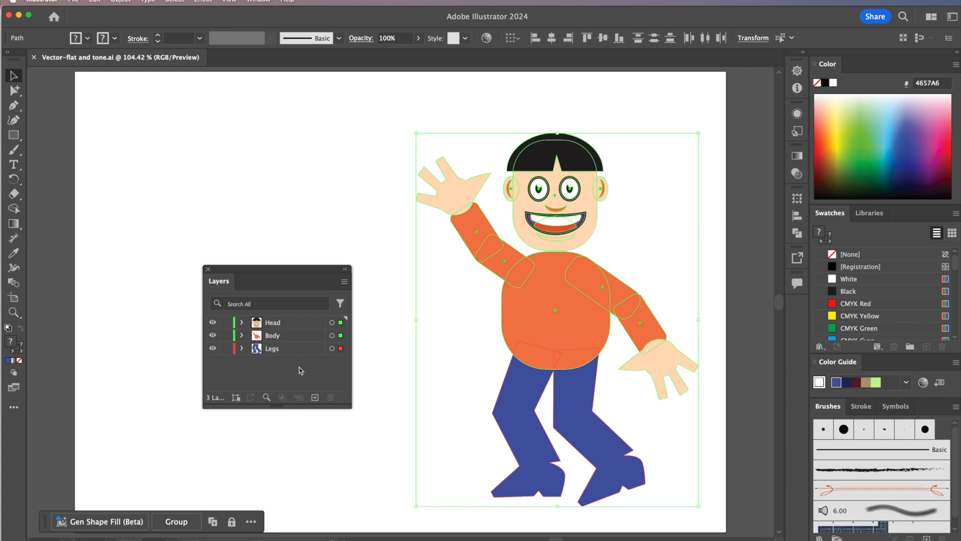
click(659, 250)
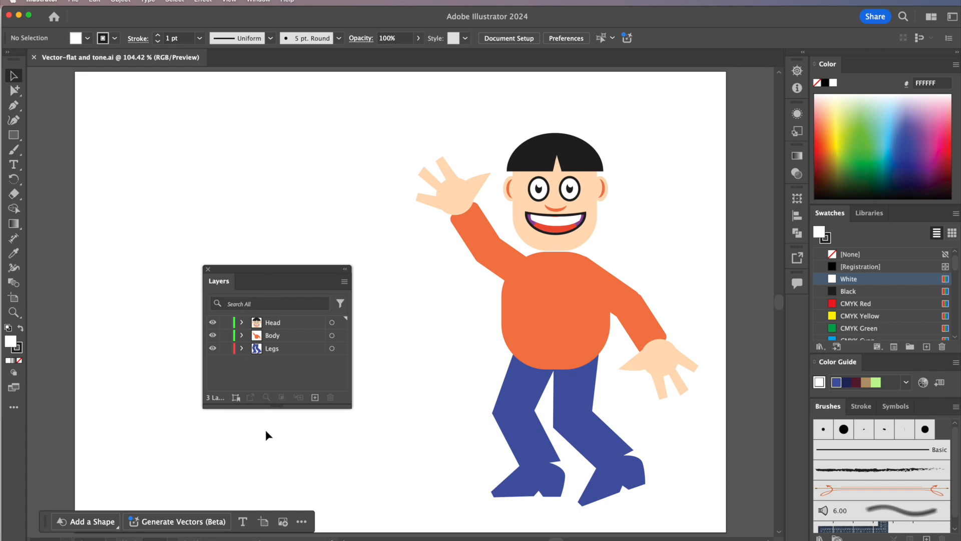
- Add a new layer above the Head layer and name it hair
click(314, 397)
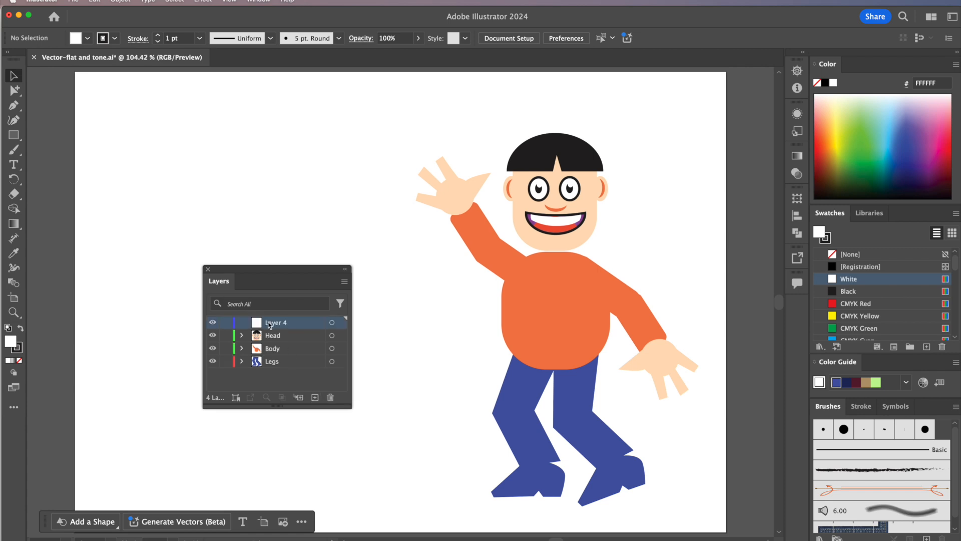
double_click(277, 323)
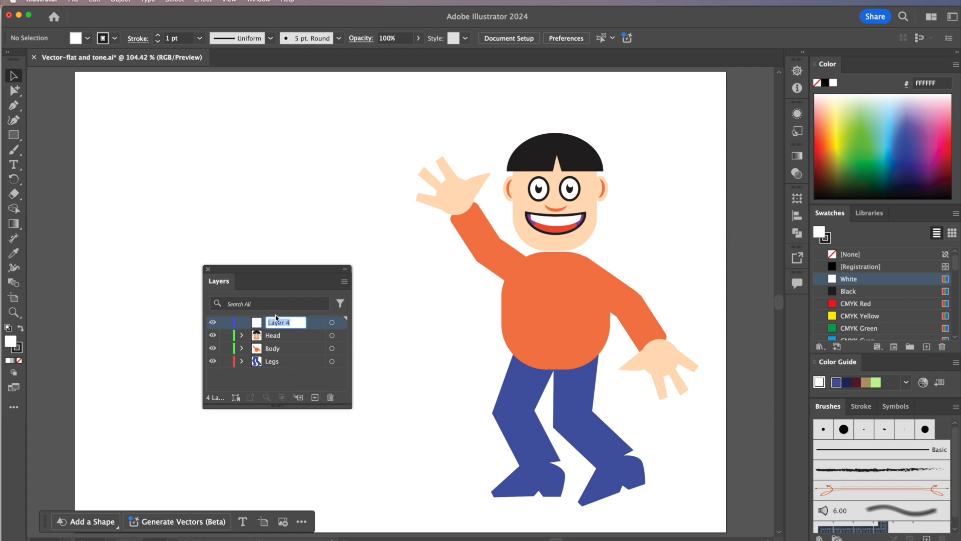
text(hair)
key(Return)
- Move the black hair shape from the Head layer onto the hair layer and test that layer's visibility
click(575, 159)
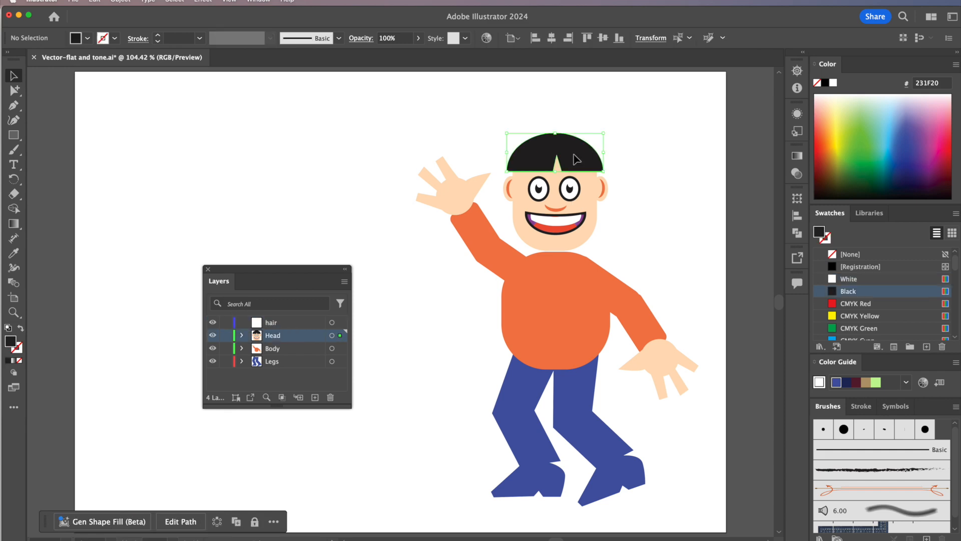
drag(341, 335, 341, 322)
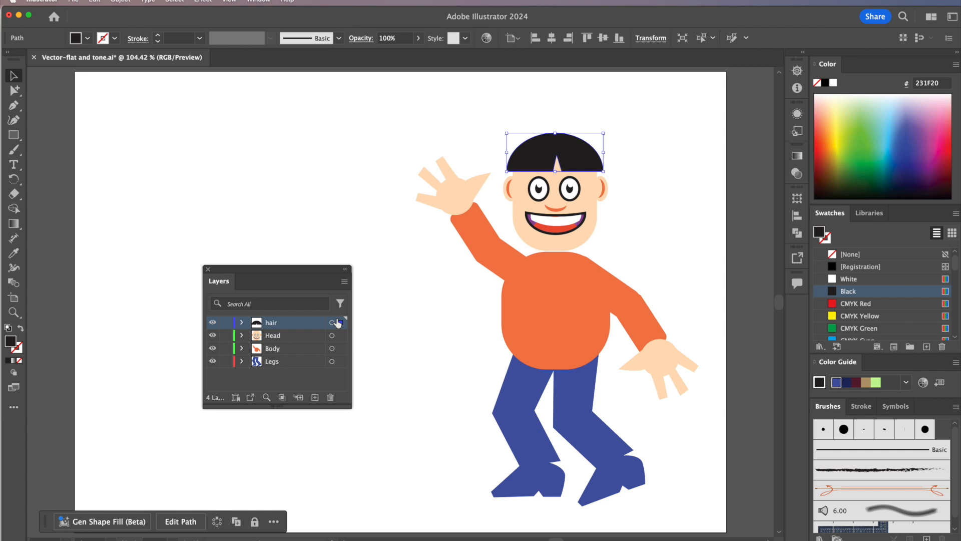
click(212, 323)
click(212, 322)
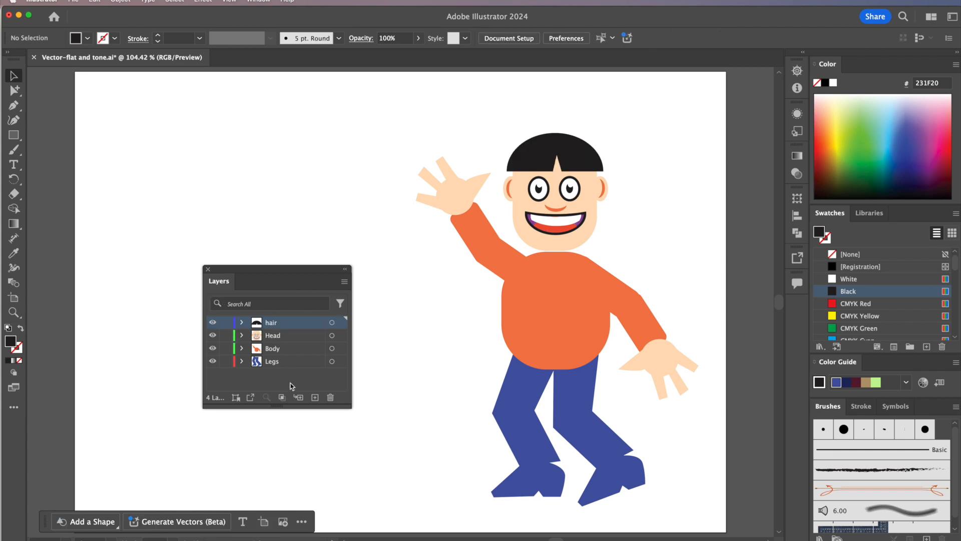
- Undo the hair layer's visibility change, the hair shape's move and the creation of the hair layer
key(super+z)
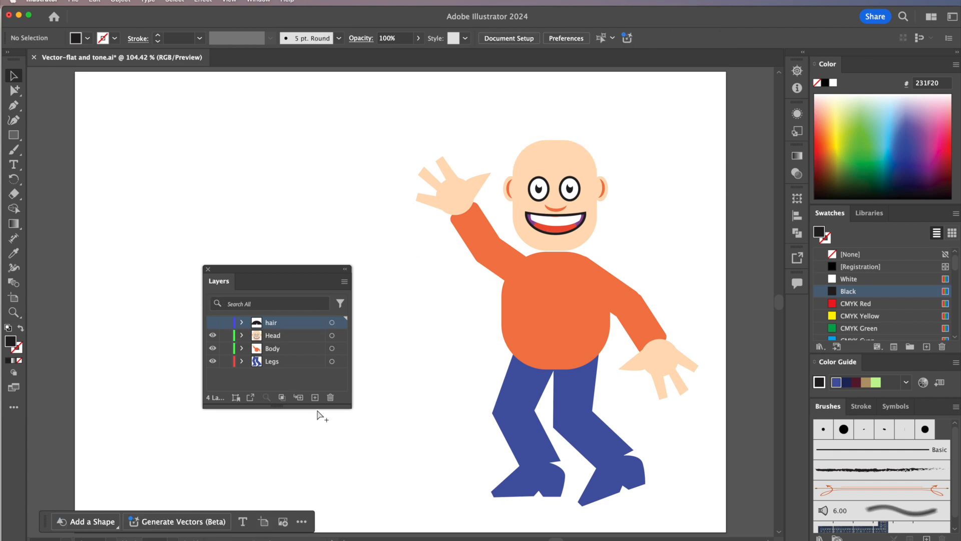
key(super+z)
key(super+z)
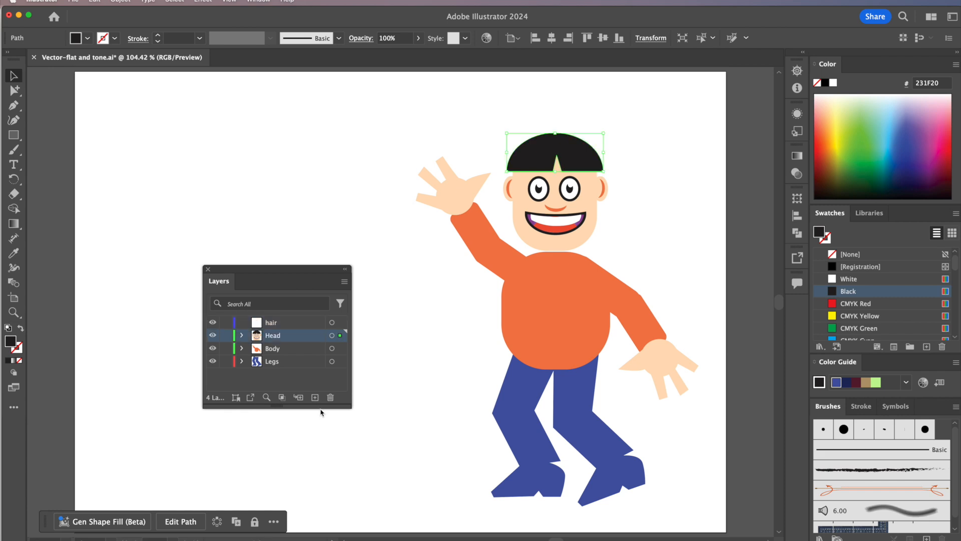
key(super+z)
key(super+z)
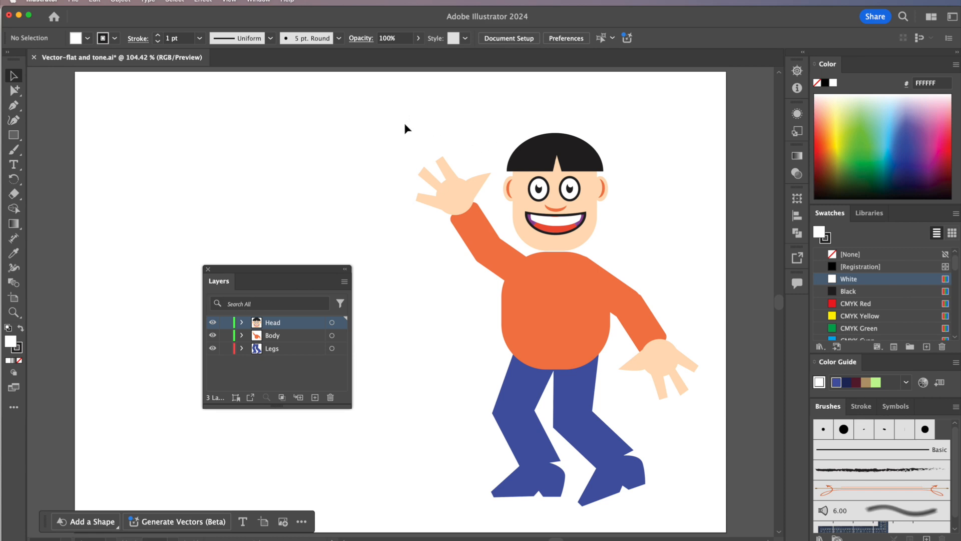
- Select all of the character's artwork across the three layers and copy it
drag(407, 113, 714, 519)
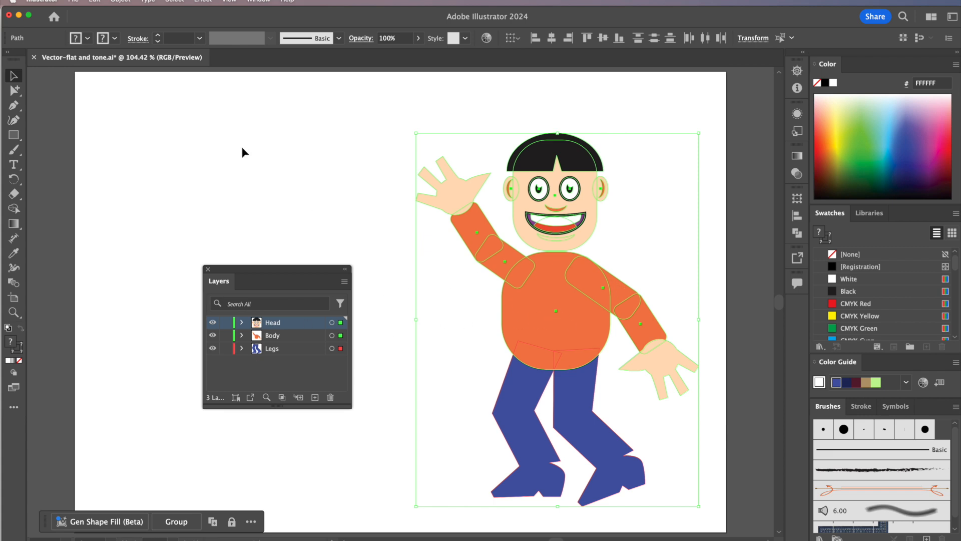
click(95, 1)
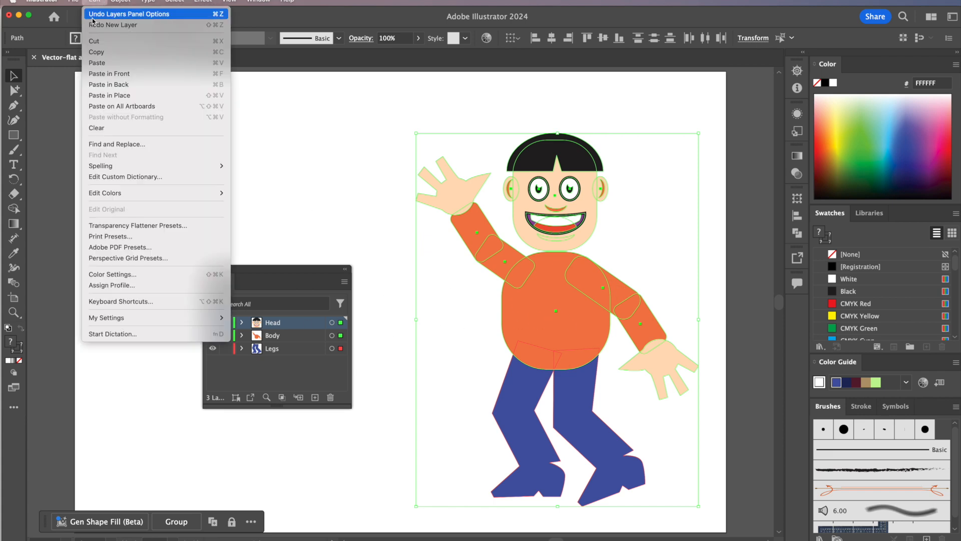
click(104, 63)
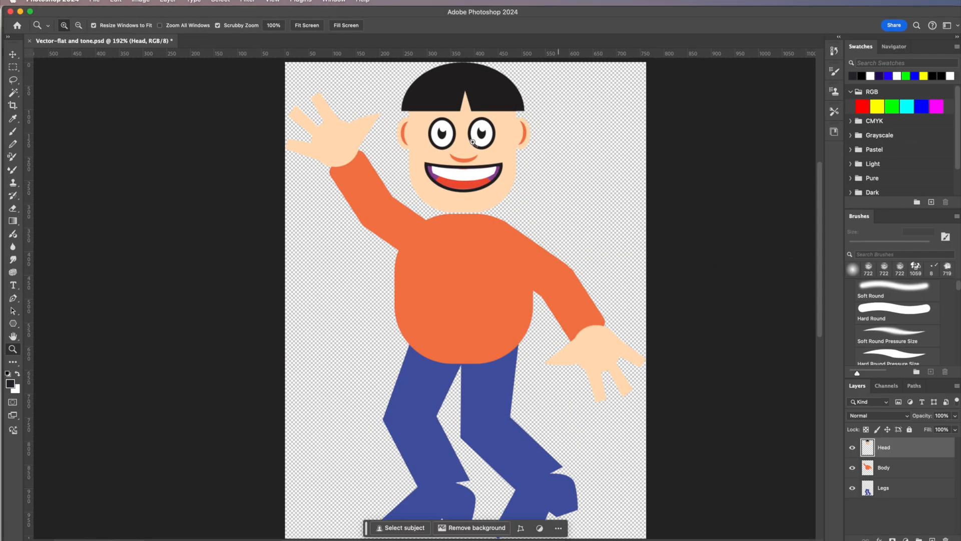
- Switch to the Photoshop document and hide its Head, Body and Legs layers
click(852, 447)
click(852, 467)
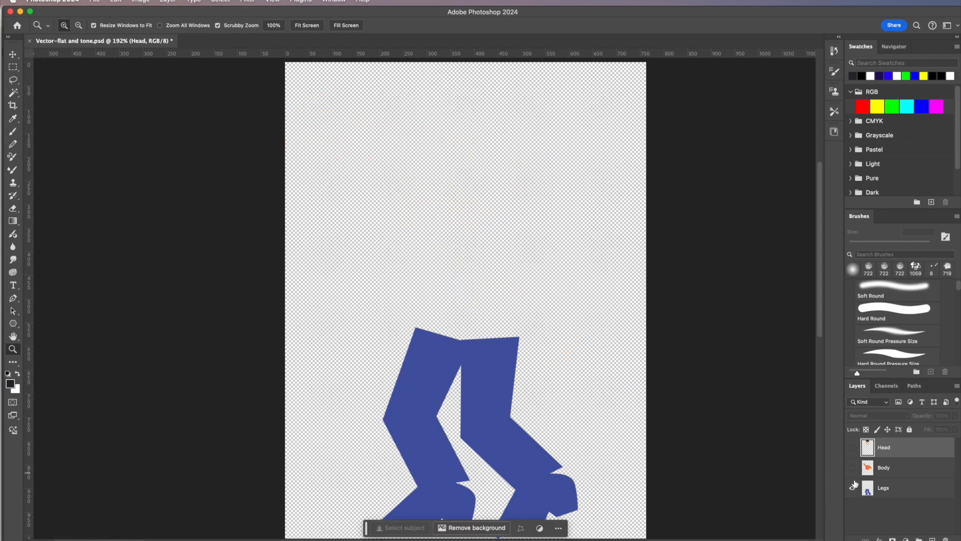
click(852, 488)
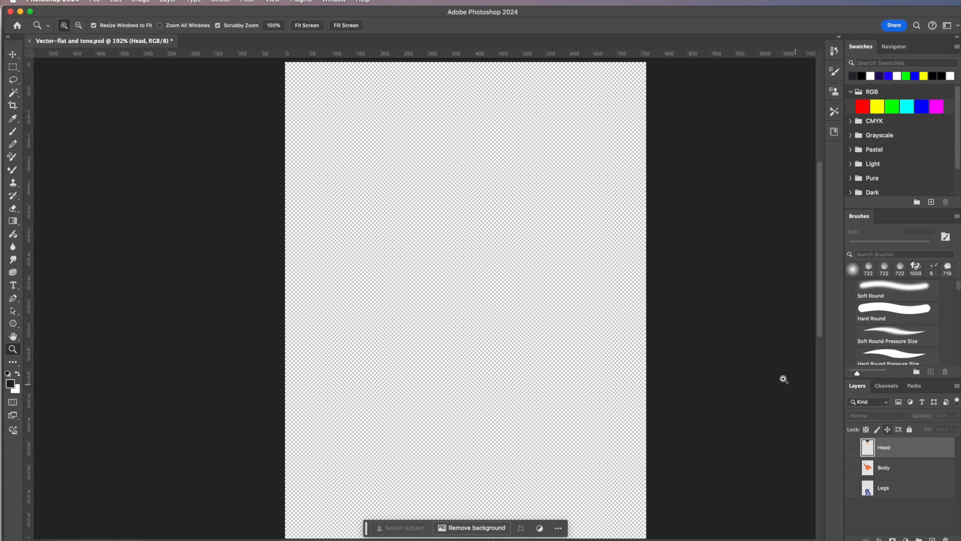
- Paste the copied Illustrator character into the Photoshop document as Layers
click(116, 2)
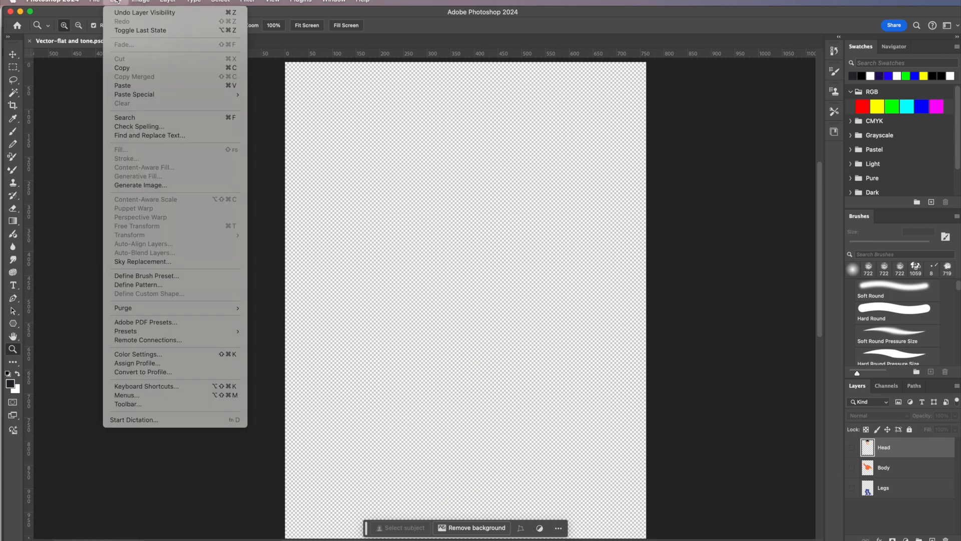
click(140, 85)
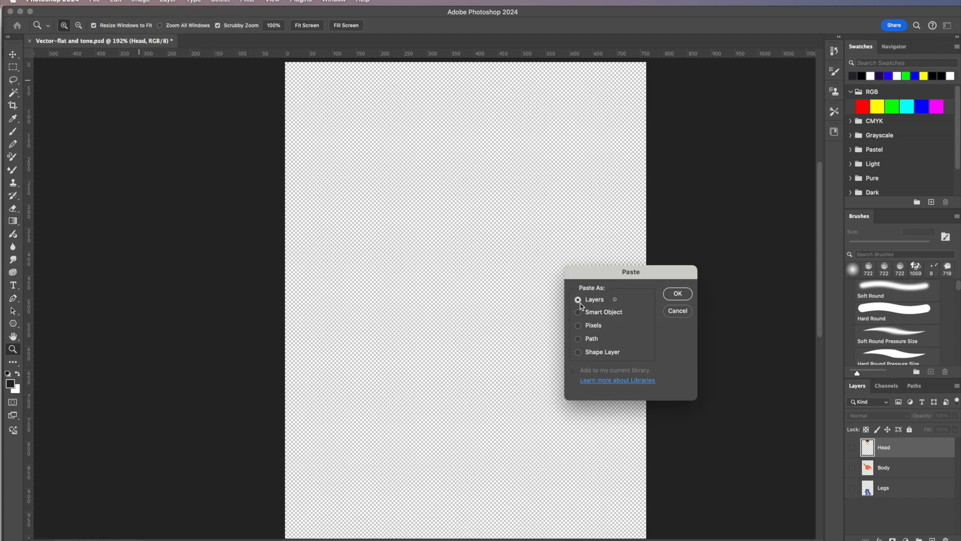
click(678, 294)
click(620, 426)
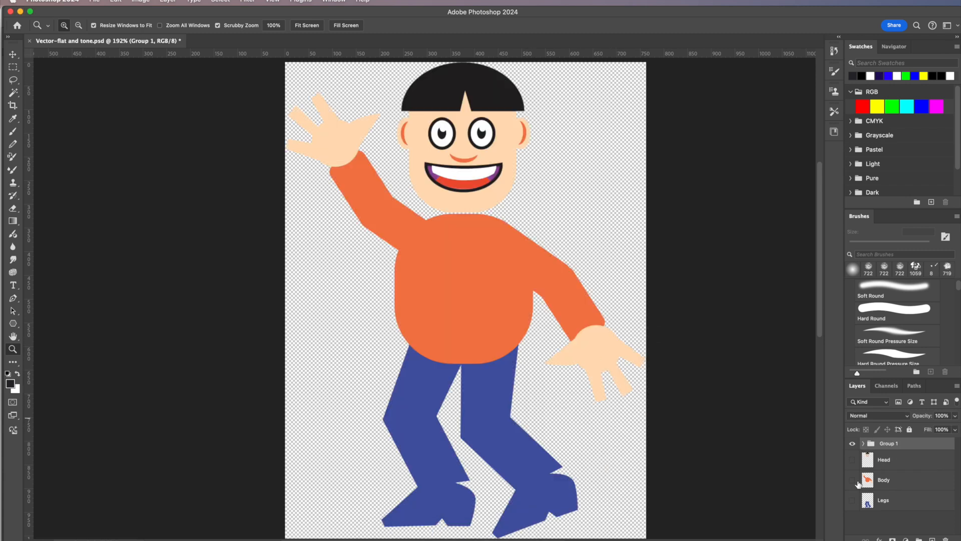
- Examine the pasted group's Head, Body and Legs subgroups and the individual path layers inside Head
click(863, 444)
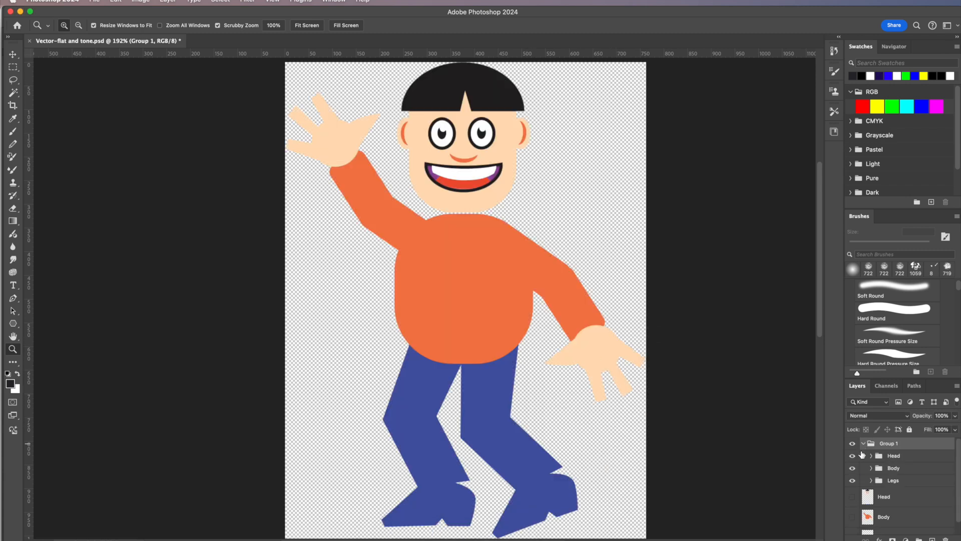
click(871, 456)
click(853, 472)
click(854, 475)
click(854, 475)
click(854, 473)
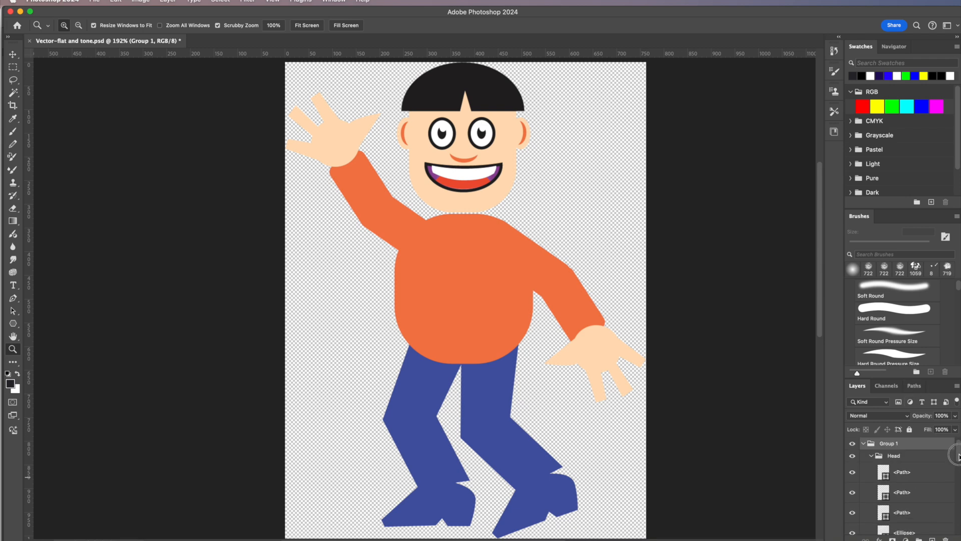
click(872, 456)
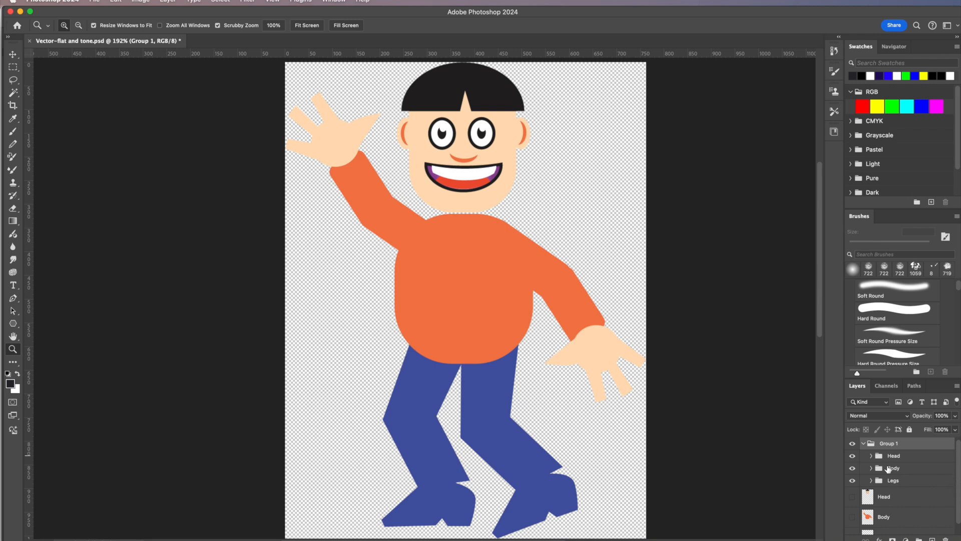
click(863, 443)
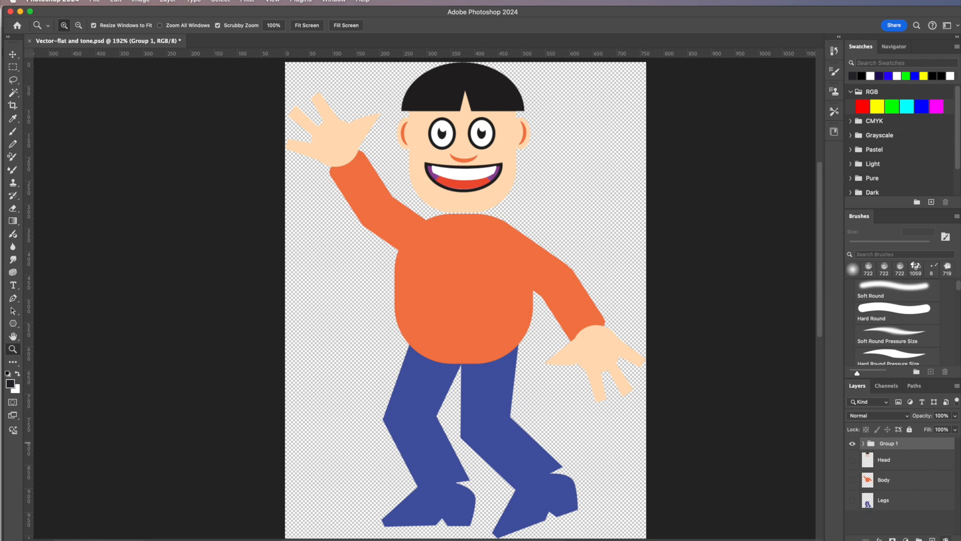
- Delete the pasted group with its contents and check the original Head layer by toggling its visibility
click(945, 539)
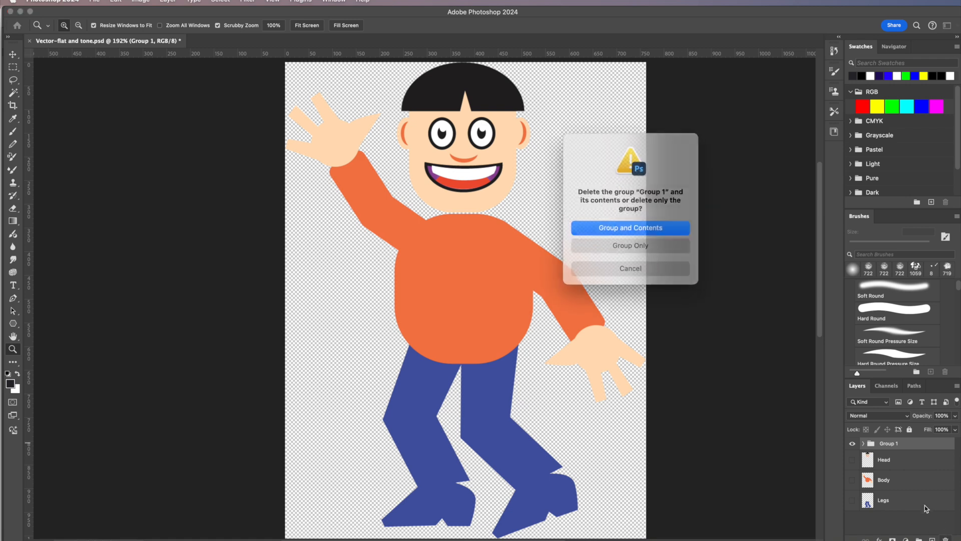
click(639, 227)
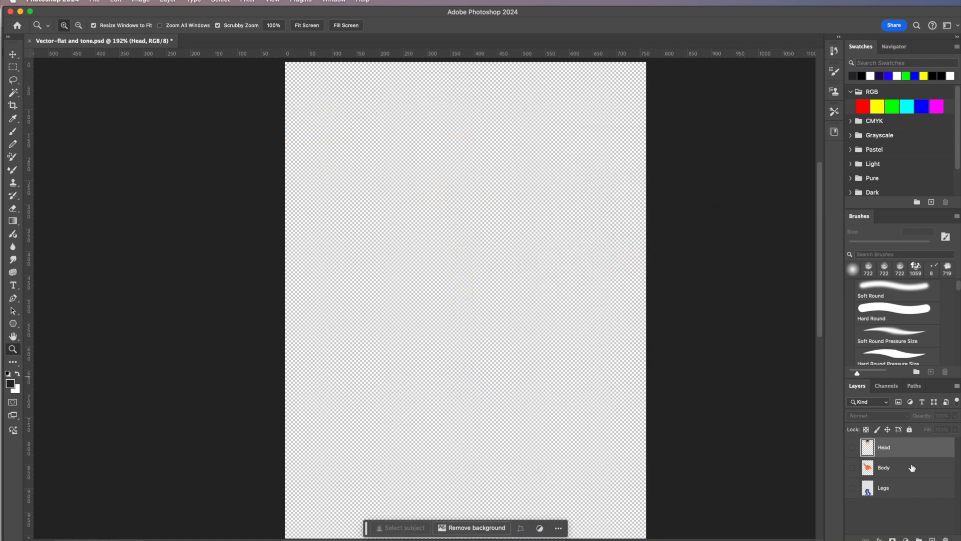
click(852, 447)
click(852, 448)
click(852, 448)
click(852, 447)
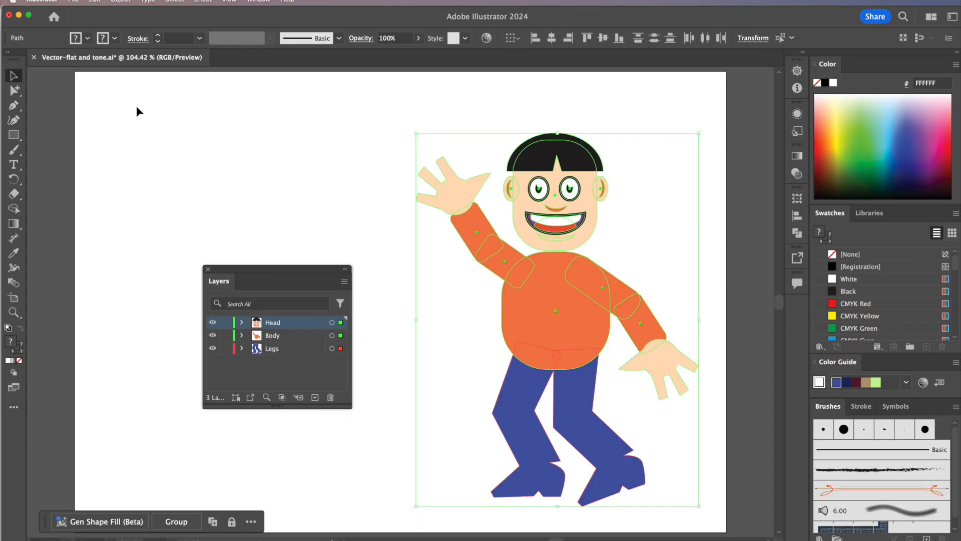
- Export the character as Vector-flat and tone.psd in Photoshop format, replacing the existing file, using RGB, Medium (150 ppi), Write Layers and Maximum Editability
click(74, 1)
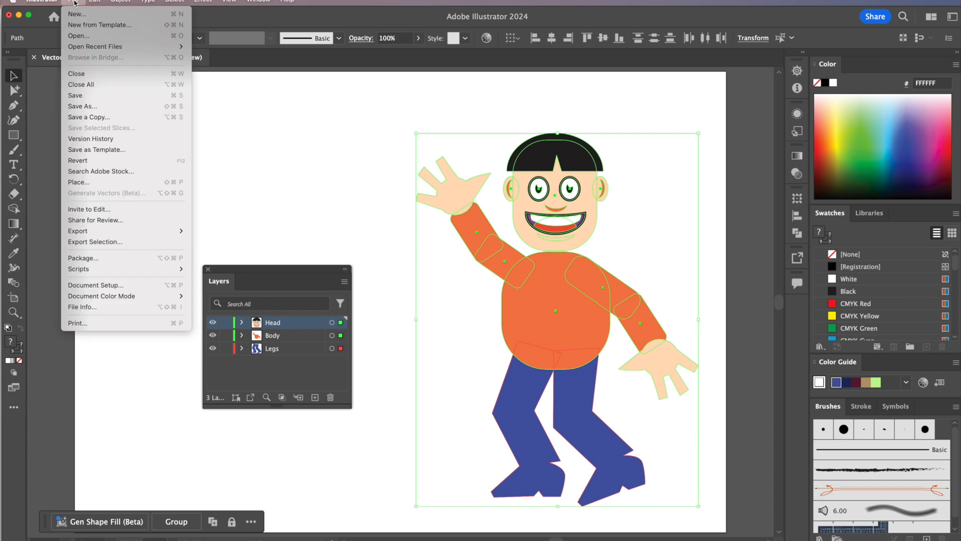
mouse_move(107, 300)
mouse_move(86, 236)
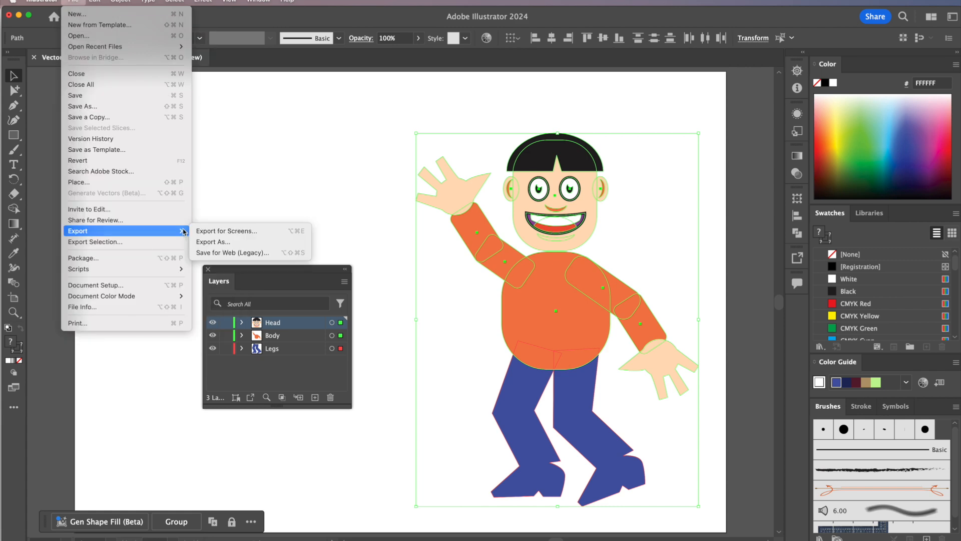
click(209, 243)
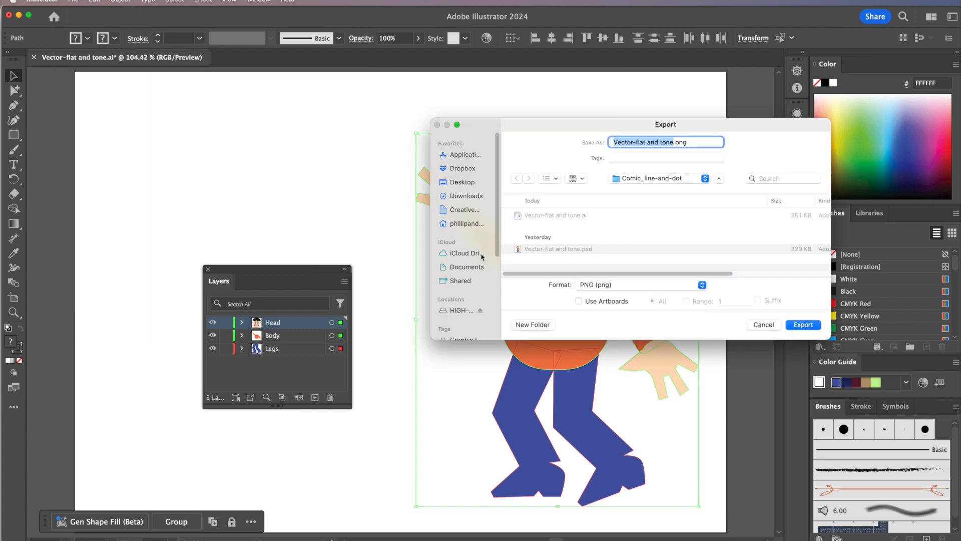
click(632, 288)
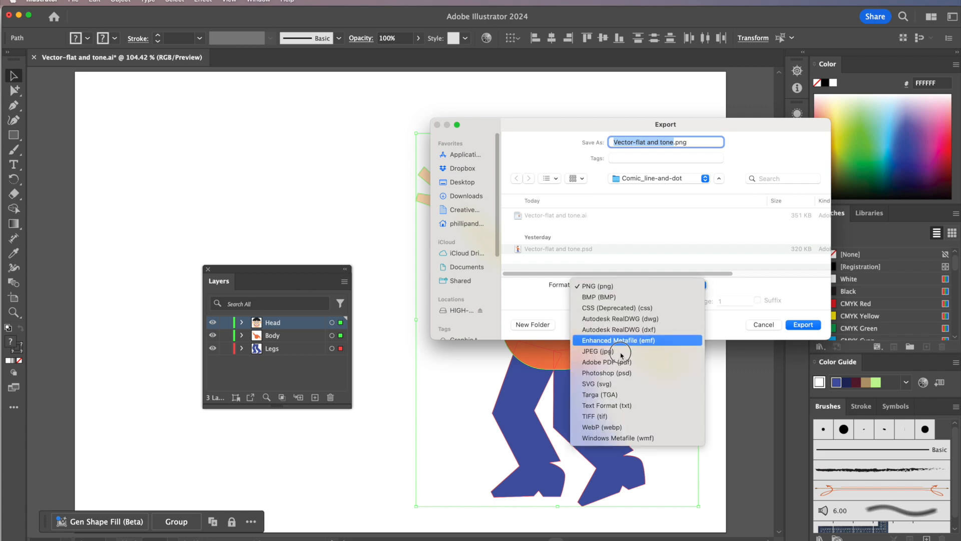
click(622, 373)
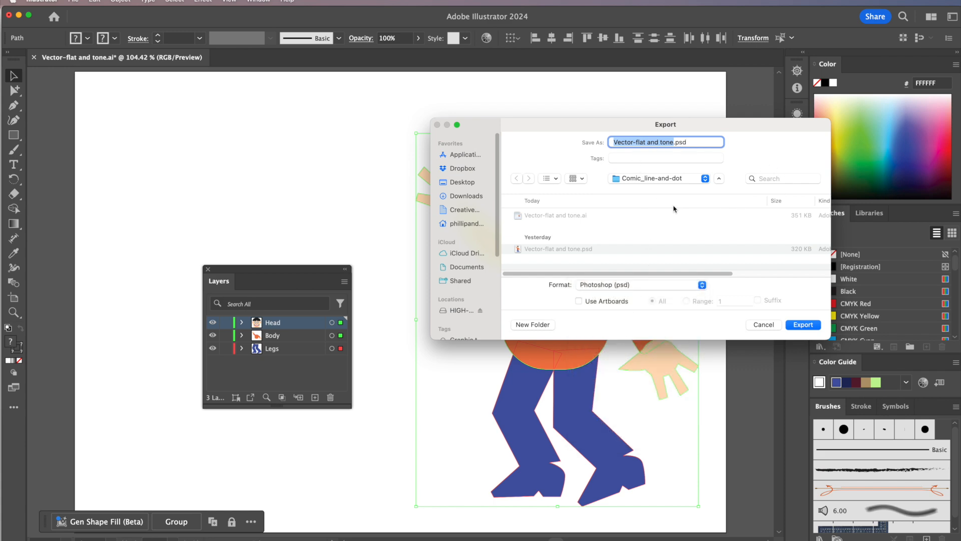
click(803, 325)
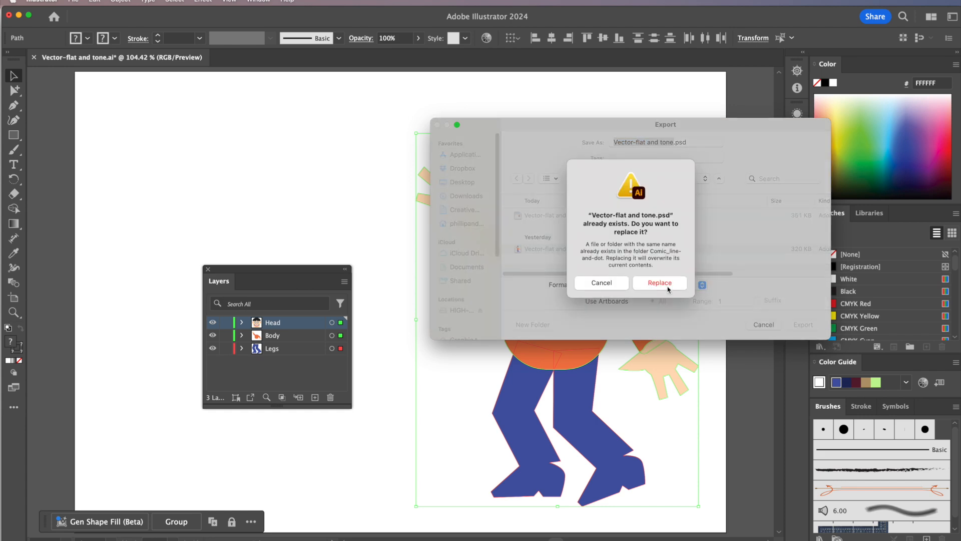
click(668, 279)
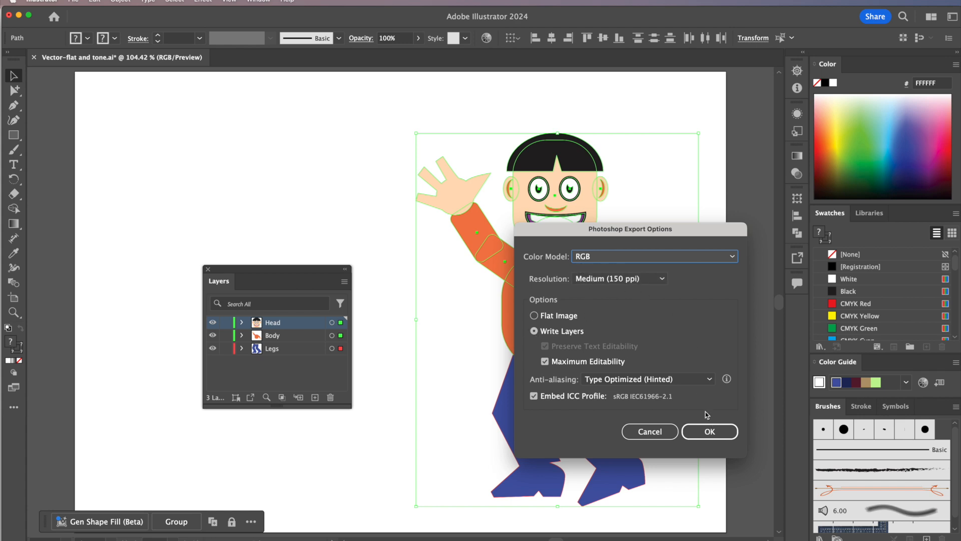
click(713, 435)
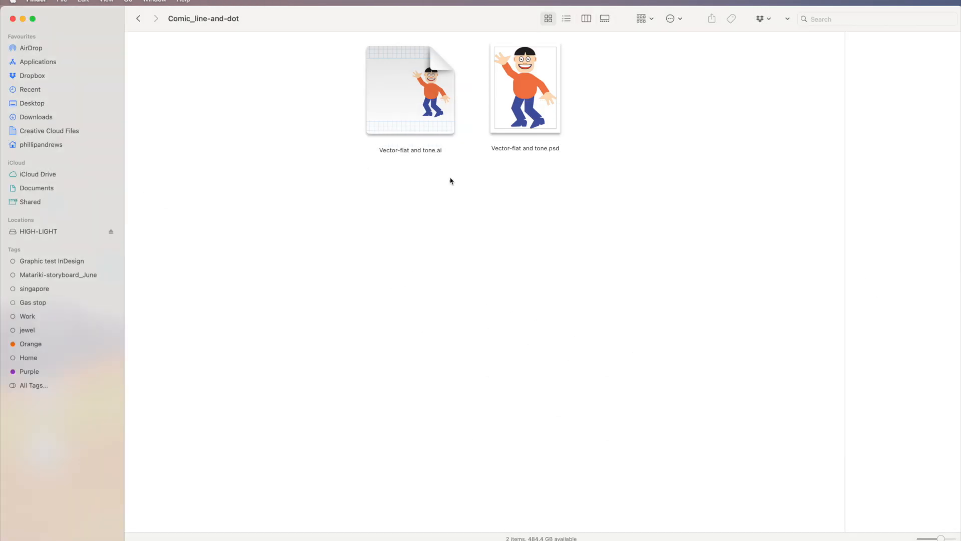
- Open the exported Vector-flat and tone.psd from the Comic_line-and-dot folder in Photoshop and update the open document from disk
double_click(541, 78)
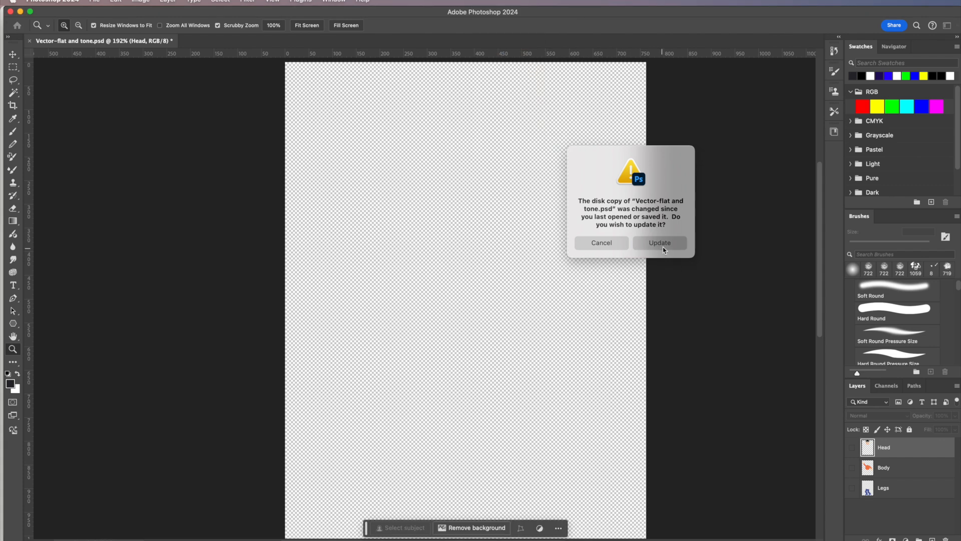
click(659, 243)
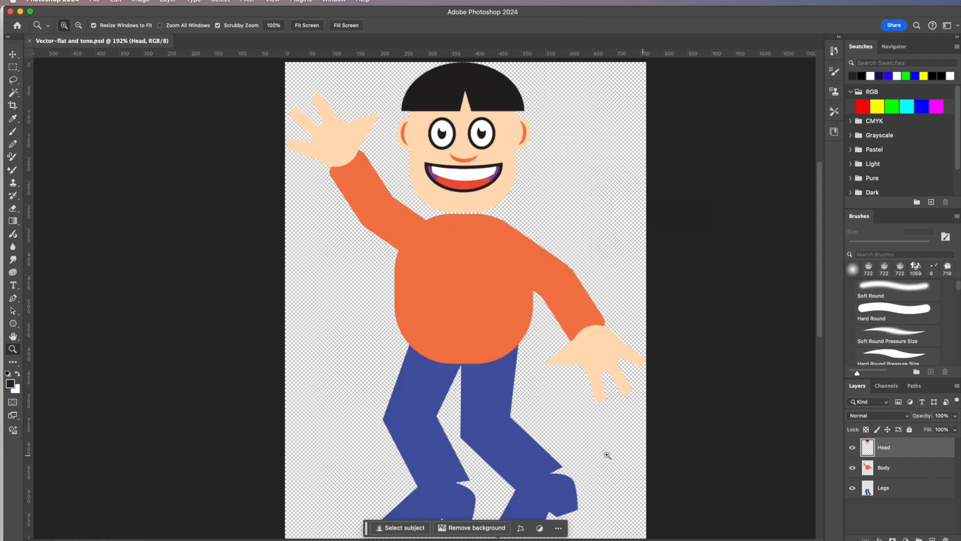
- Check the separate Head, Body and Legs layers by hiding each one and showing them all again
click(852, 448)
click(852, 467)
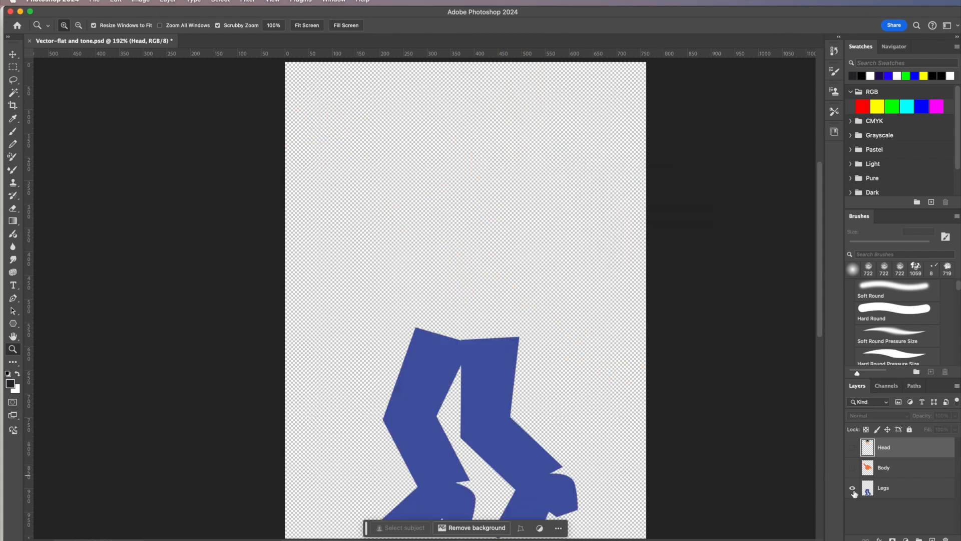
click(852, 487)
click(852, 467)
click(852, 448)
click(852, 487)
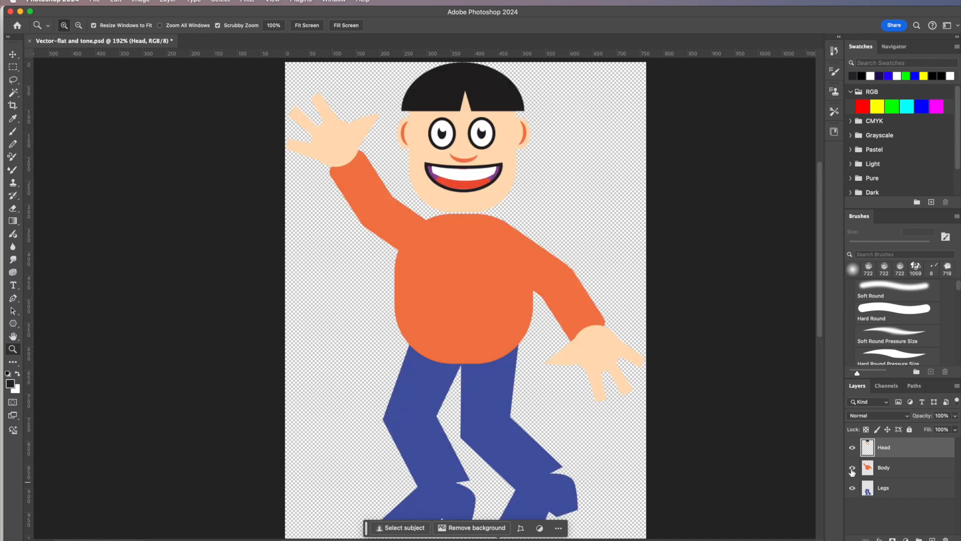